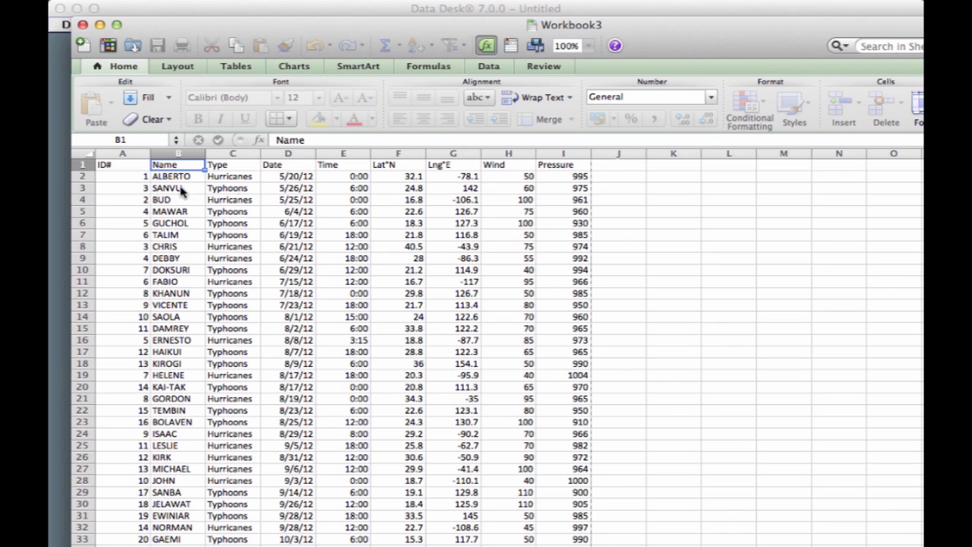
Copy the whole storm data table, from the ID# column through Pressure, and switch to Data Desk
left_click(84, 165)
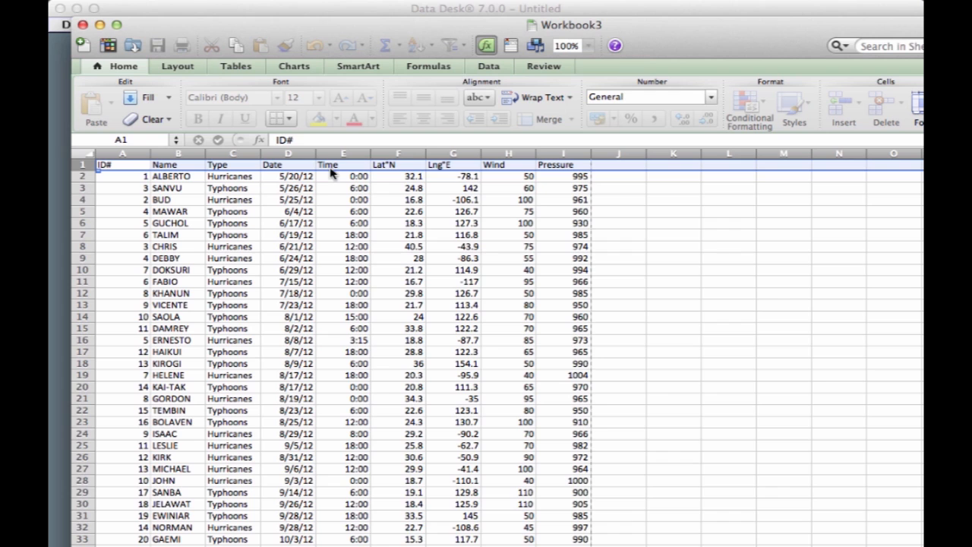
left_click_drag(131, 158, 553, 160)
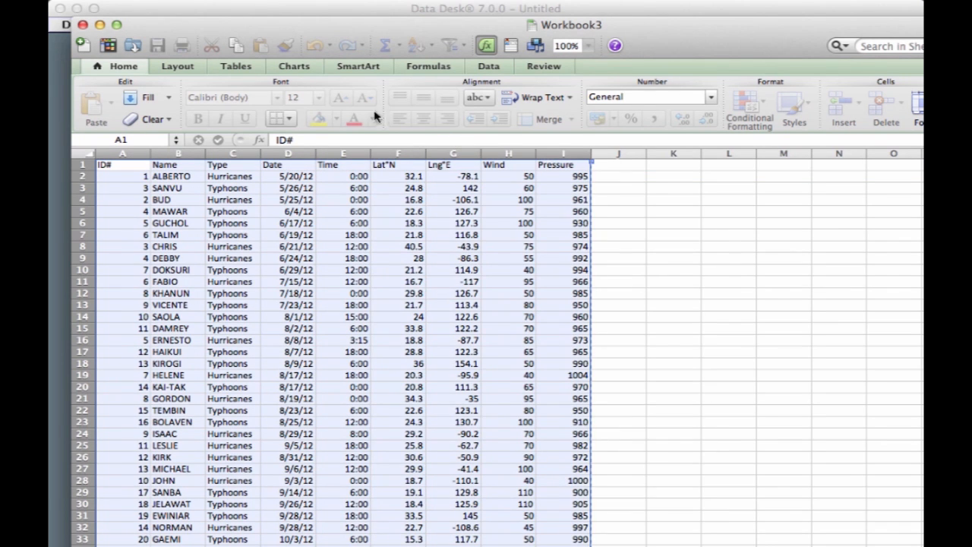
left_click(240, 49)
left_click(213, 11)
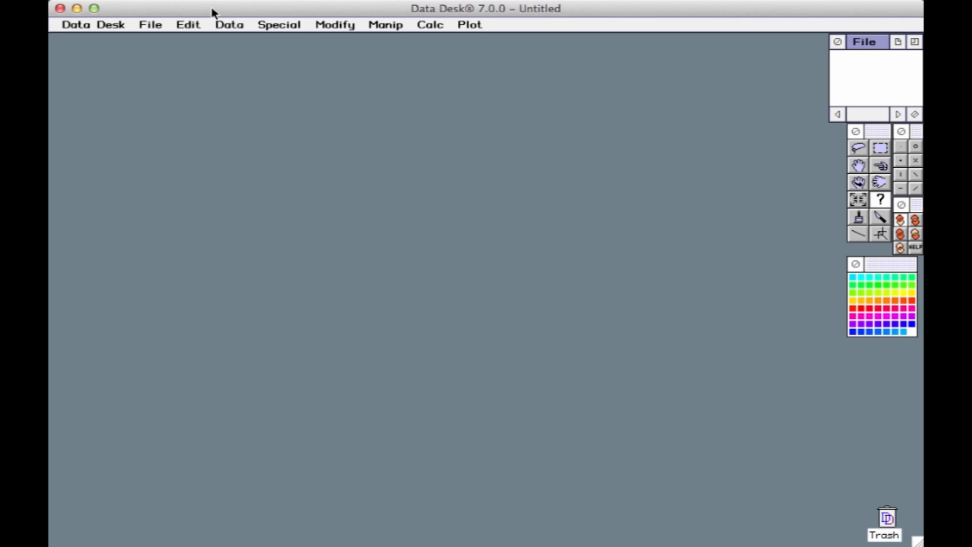
Paste the copied data as variables, using the first row as the variable names
left_click(180, 25)
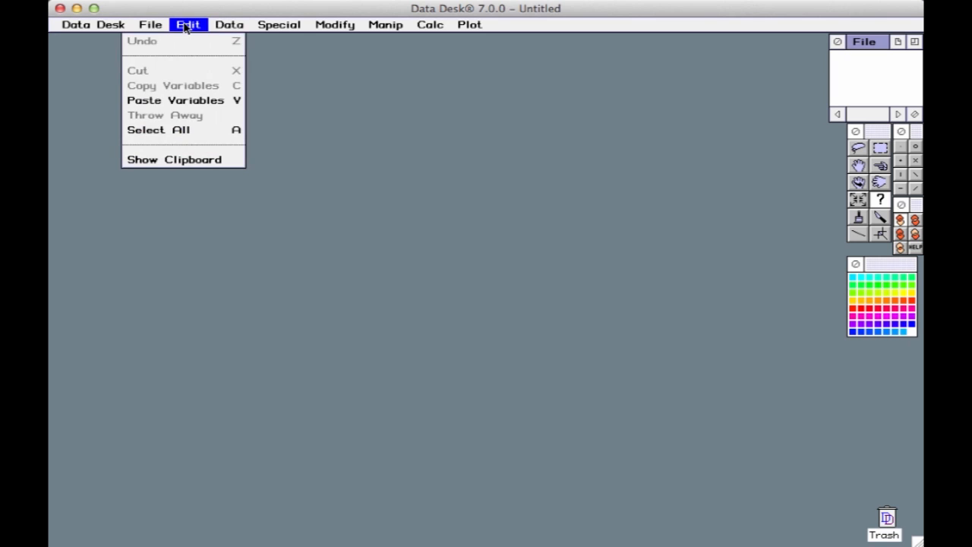
left_click(182, 110)
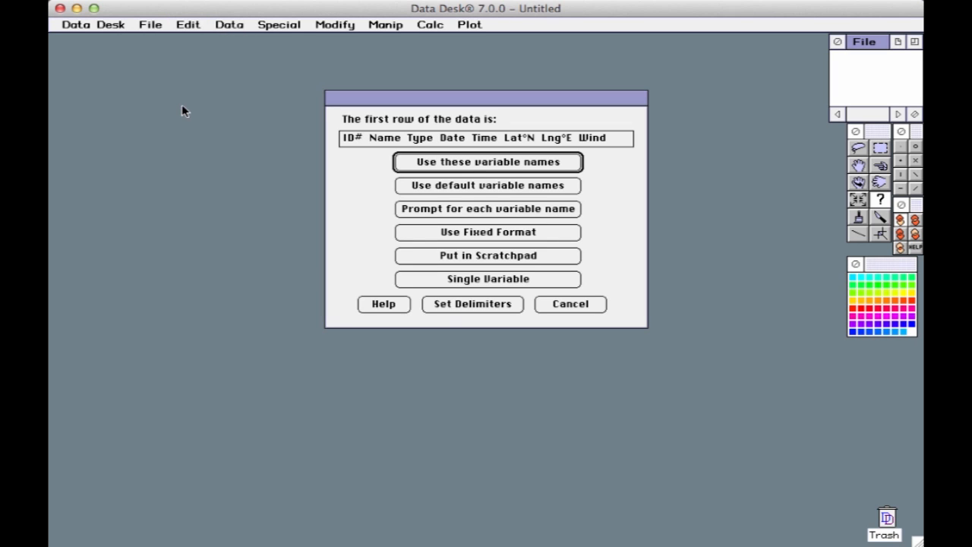
left_click(503, 164)
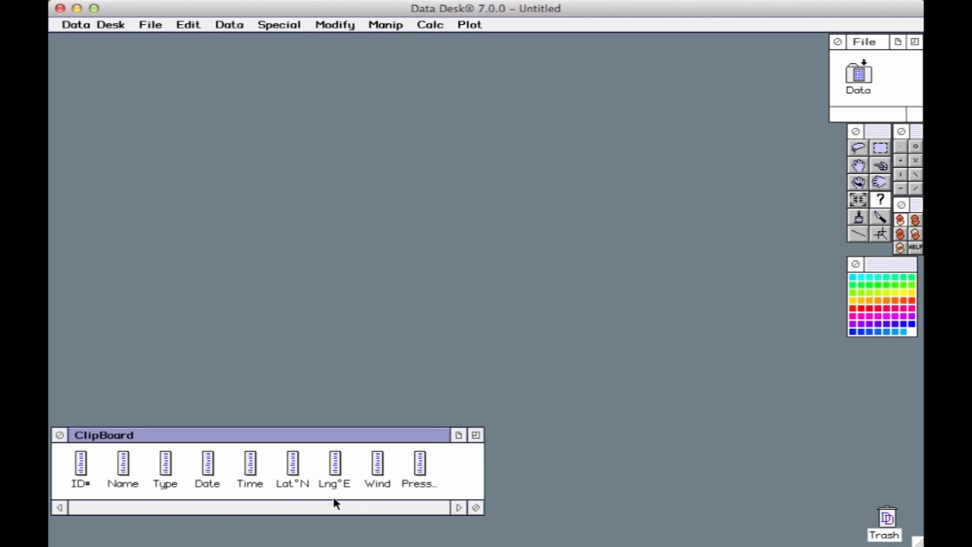
View the values of the Name and Lat°N variables and close the Lat°N listing
double_click(124, 463)
double_click(293, 462)
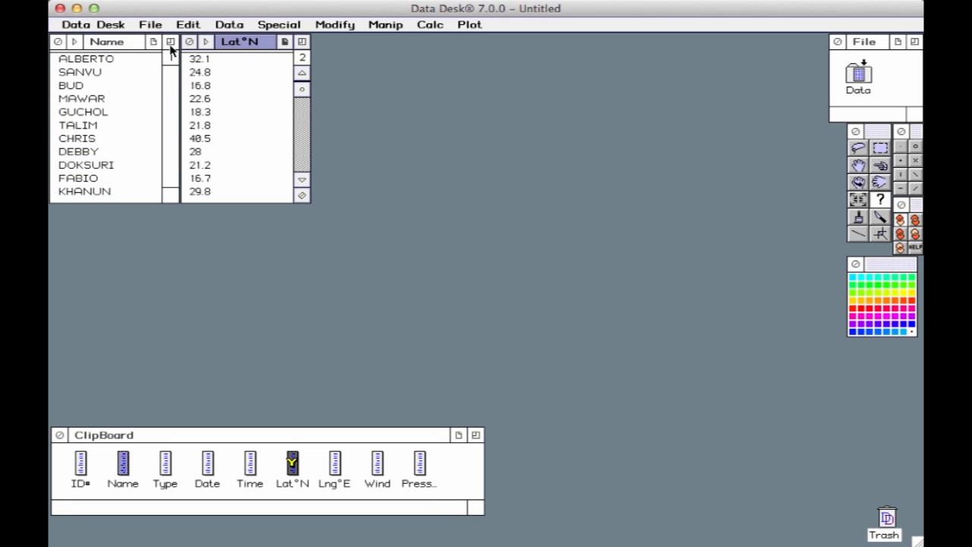
left_click(188, 42)
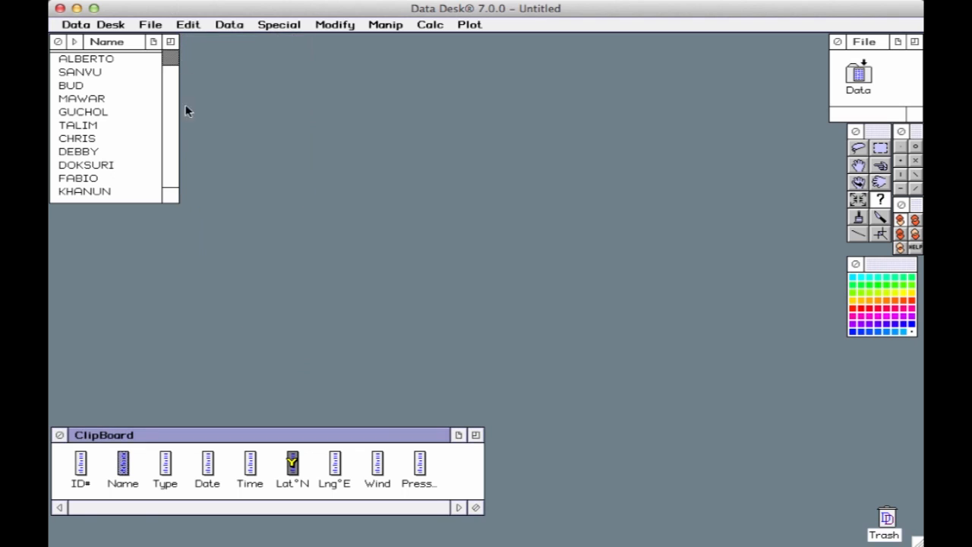
Create a scatterplot with Wind on the vertical axis and Pressure on the horizontal axis
left_click(445, 479)
left_click(431, 26)
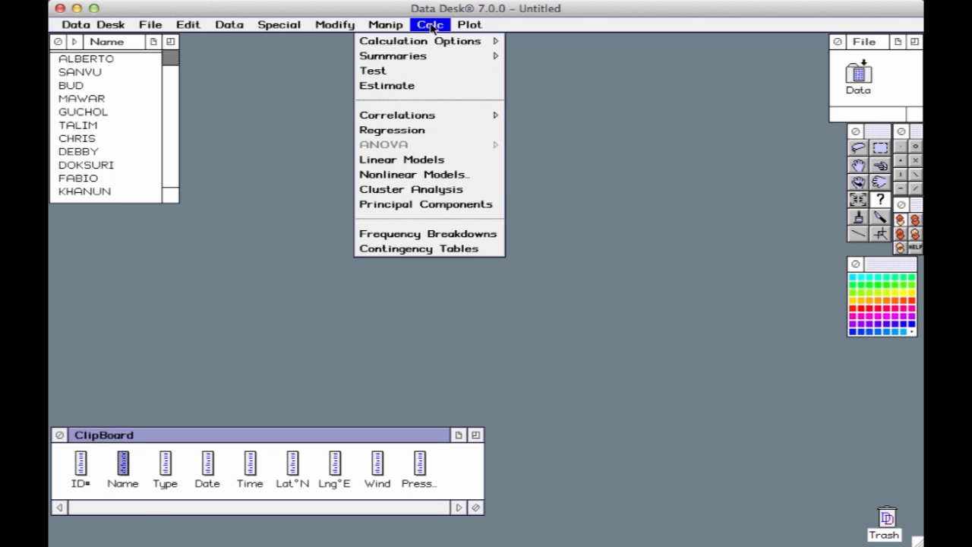
mouse_move(463, 25)
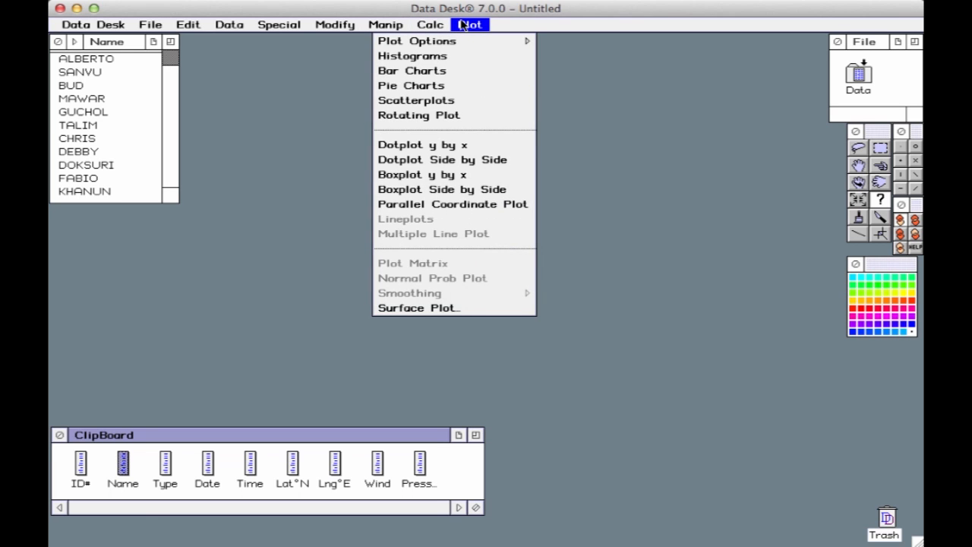
left_click(438, 107)
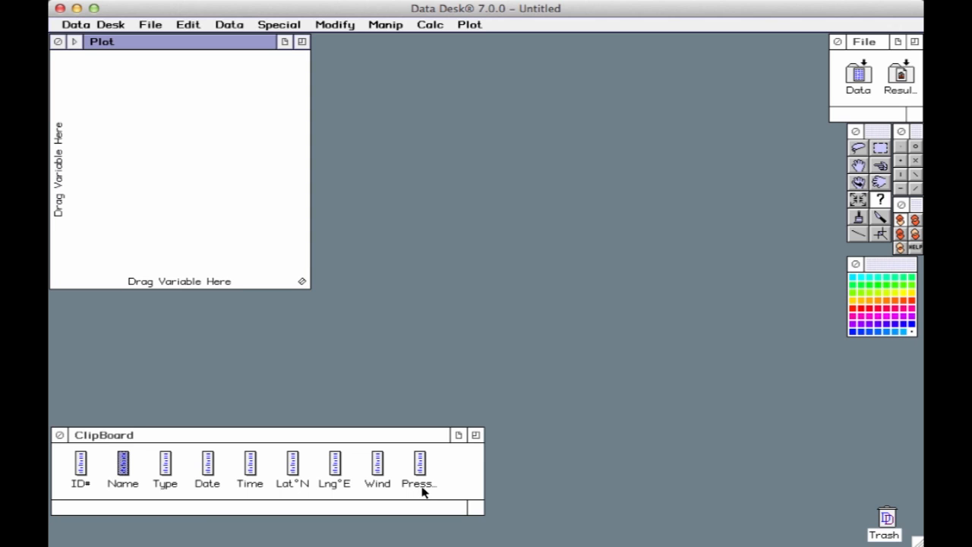
left_click(378, 463)
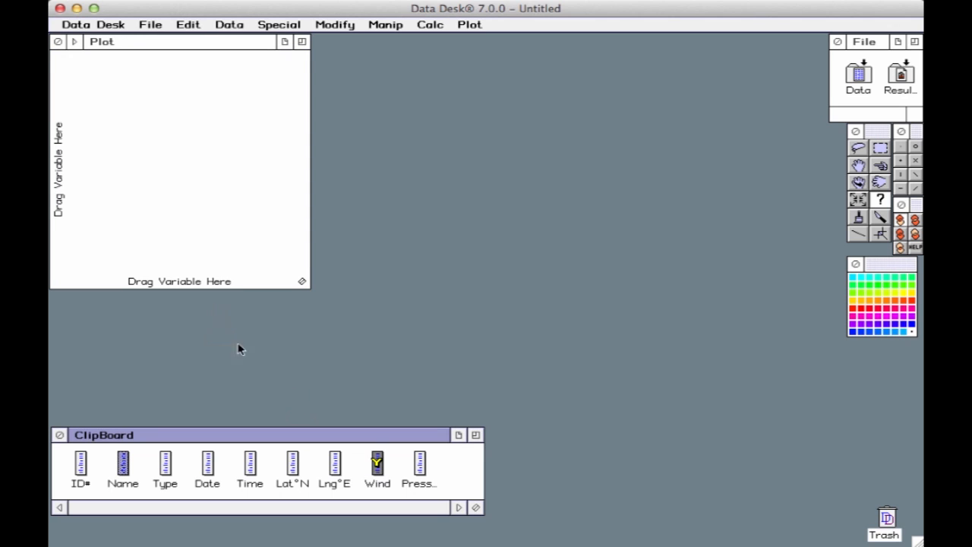
left_click_drag(237, 349, 68, 186)
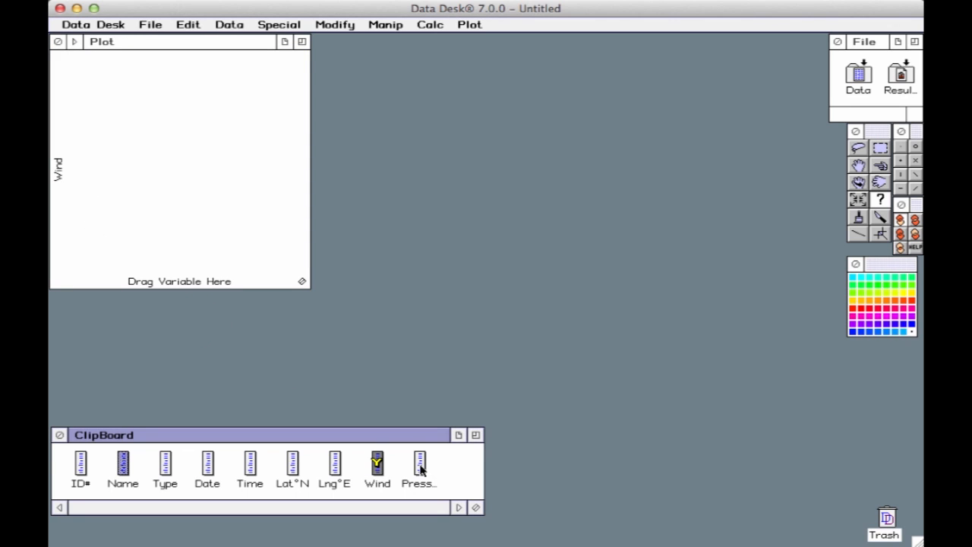
left_click_drag(421, 470, 213, 284)
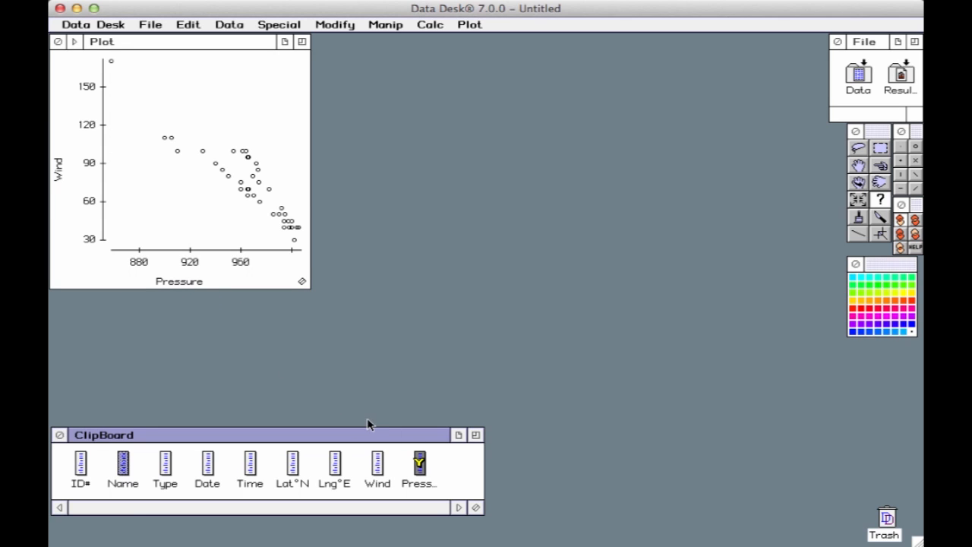
Create an empty Pearson Product-Moment correlation table and place it directly below the scatterplot
left_click(441, 471)
left_click(439, 25)
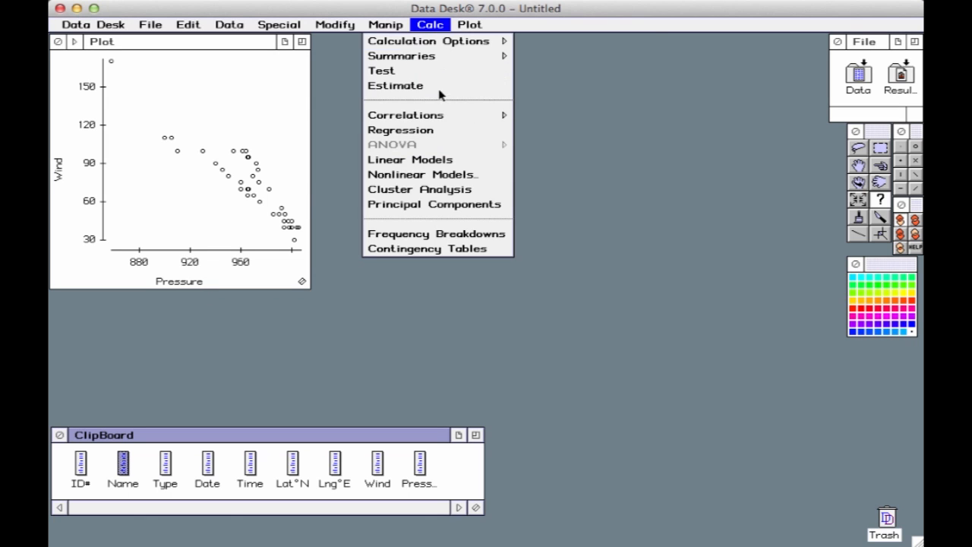
mouse_move(437, 119)
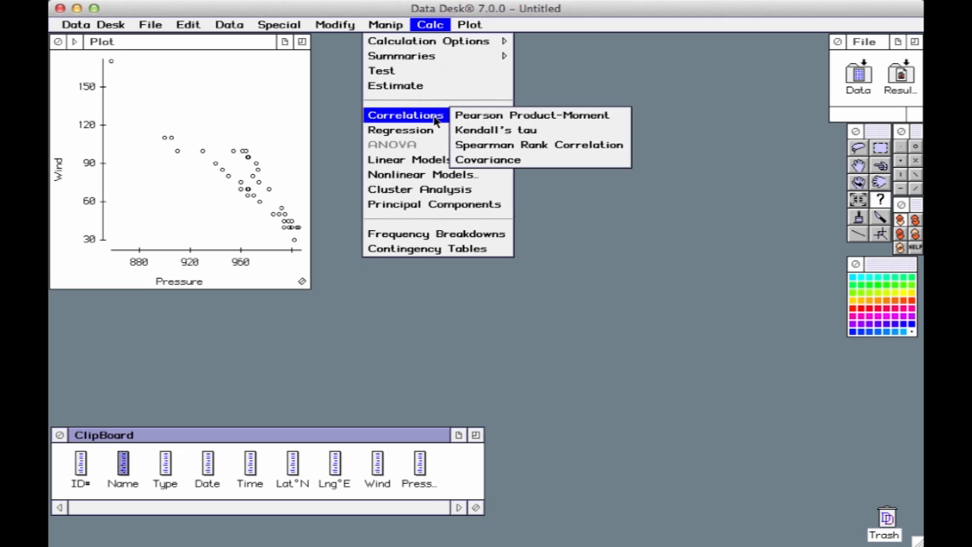
left_click(481, 114)
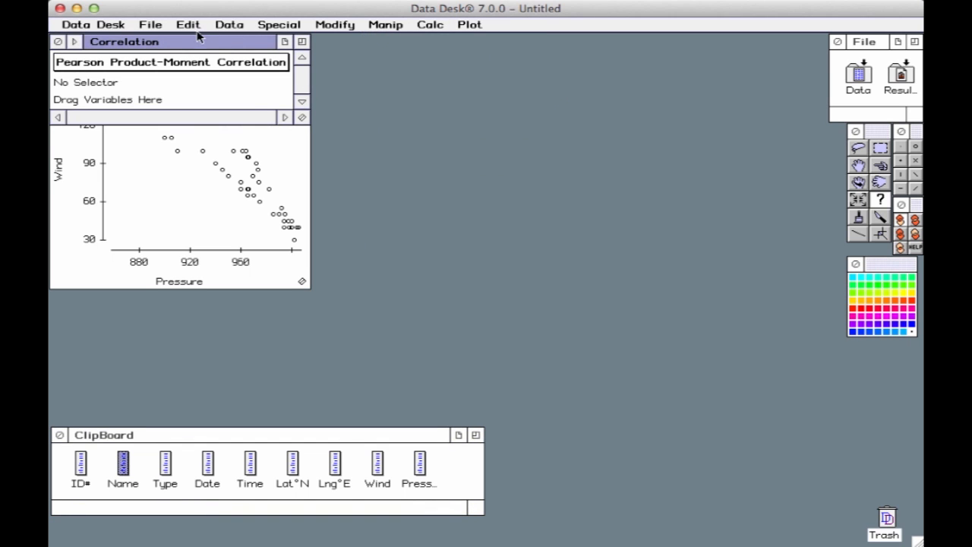
left_click_drag(198, 37, 202, 296)
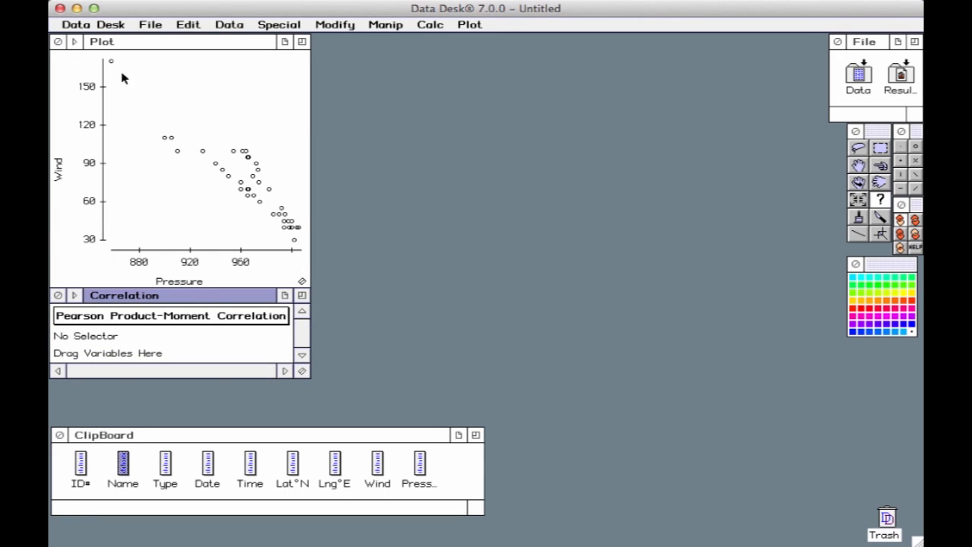
Add Wind, Pressure and Lat°N to the Pearson correlation table
left_click(363, 461)
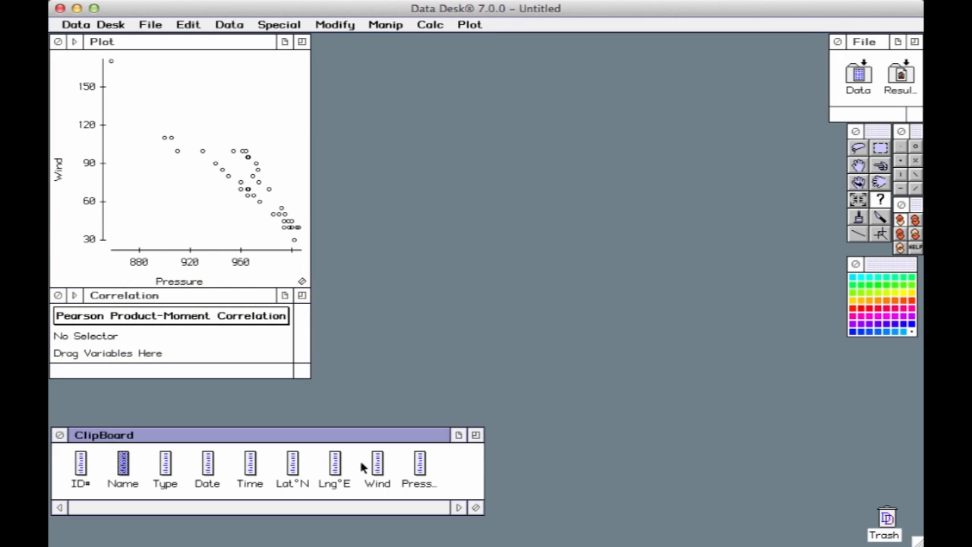
left_click_drag(360, 464, 436, 480)
left_click_drag(380, 471, 194, 344)
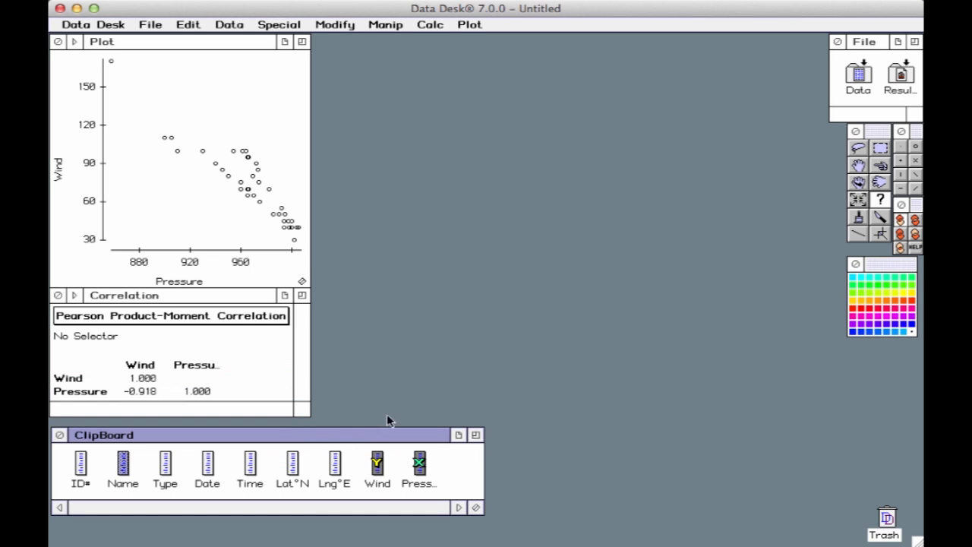
left_click(292, 463)
left_click_drag(292, 465, 254, 377)
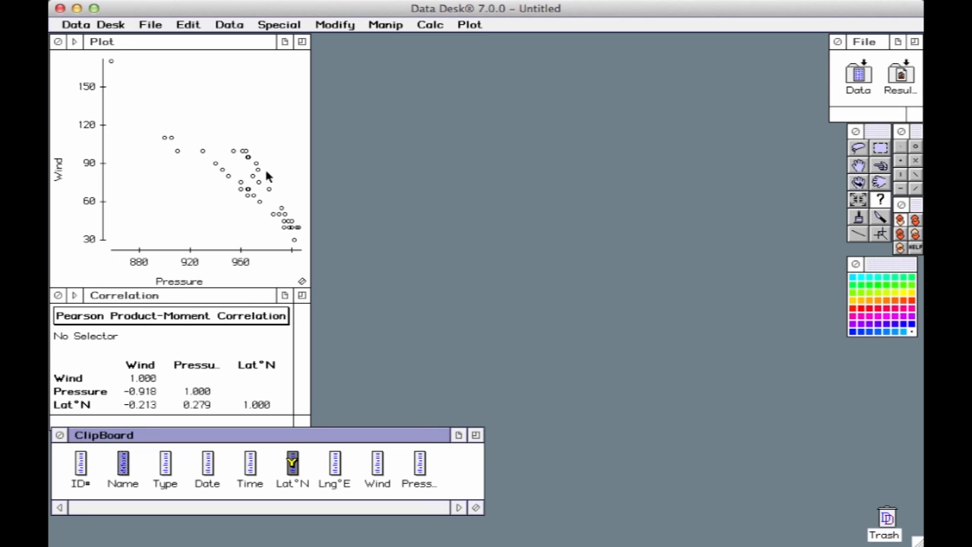
Create a pie chart of the Type variable
left_click(463, 477)
left_click(472, 25)
left_click(449, 85)
left_click(167, 472)
left_click_drag(169, 477, 429, 181)
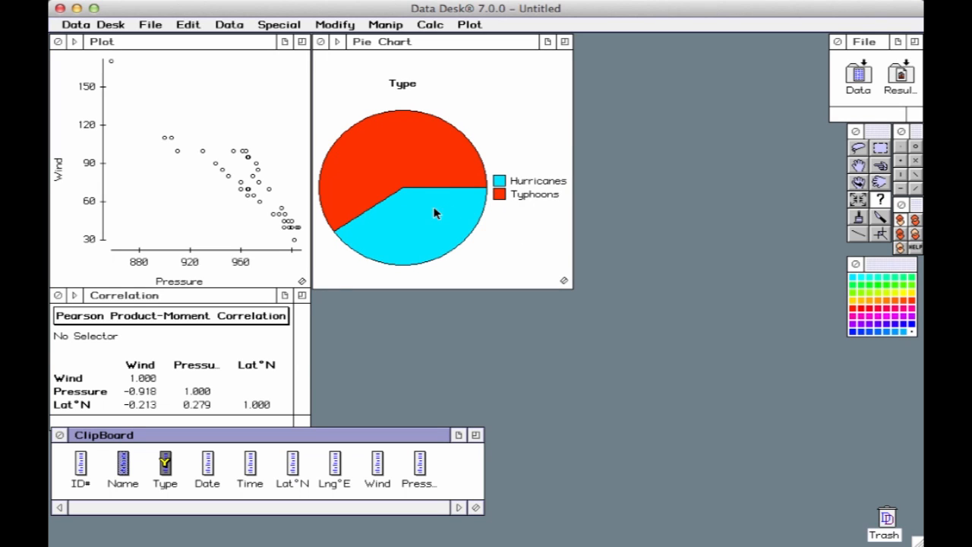
Use the pie chart slices to color the hurricane points blue and the typhoon points red
left_click(416, 210)
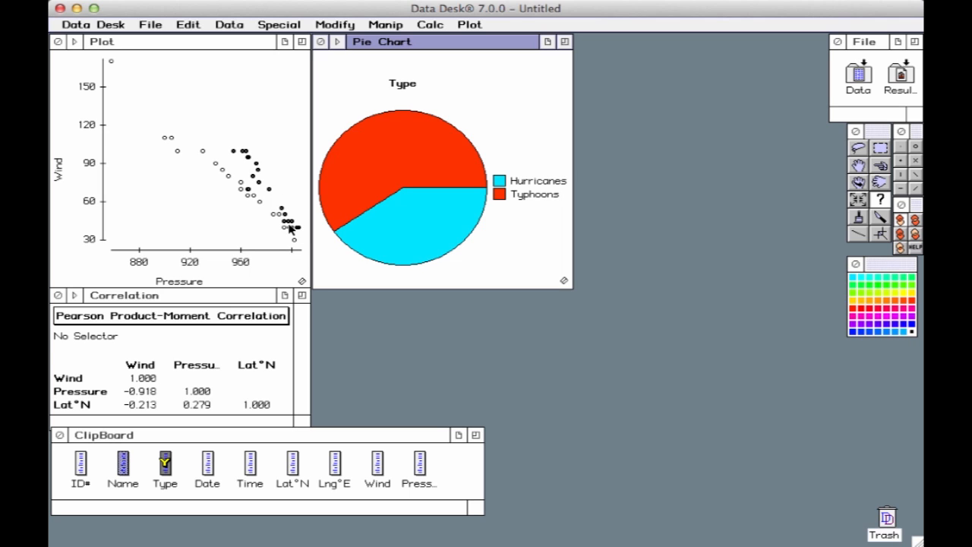
left_click(913, 329)
left_click(378, 156)
left_click(852, 309)
Create a parallel coordinate plot of Lat°N, Lng°E, Wind and Pressure
left_click(460, 484)
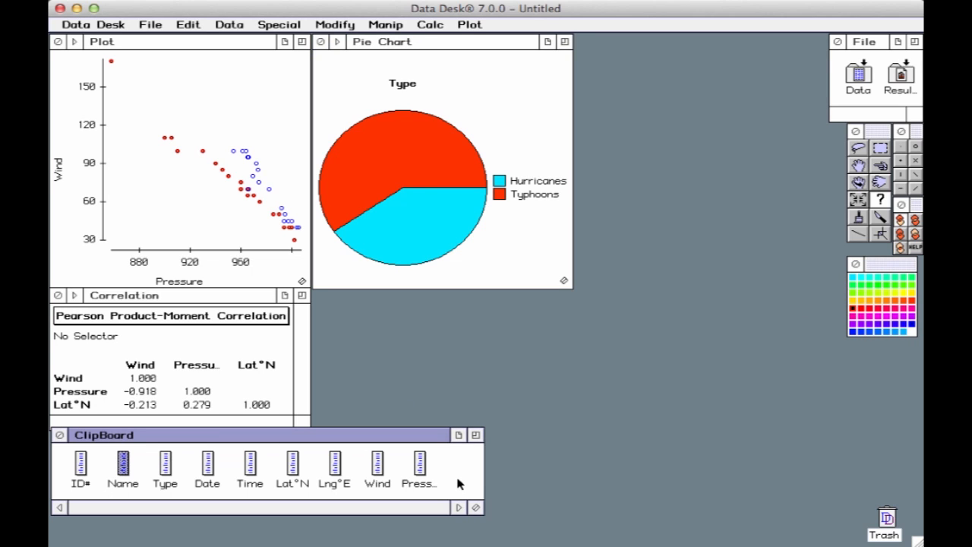
left_click(469, 25)
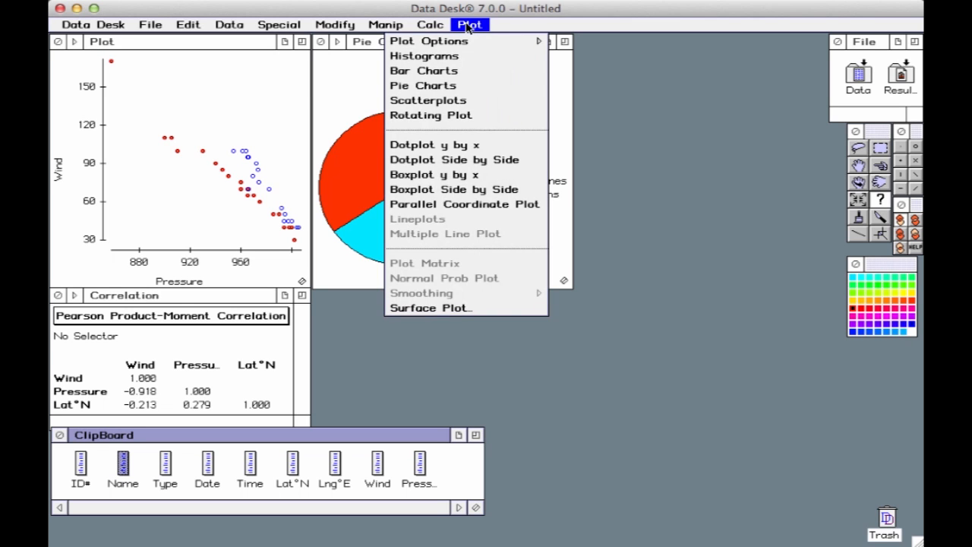
left_click(467, 204)
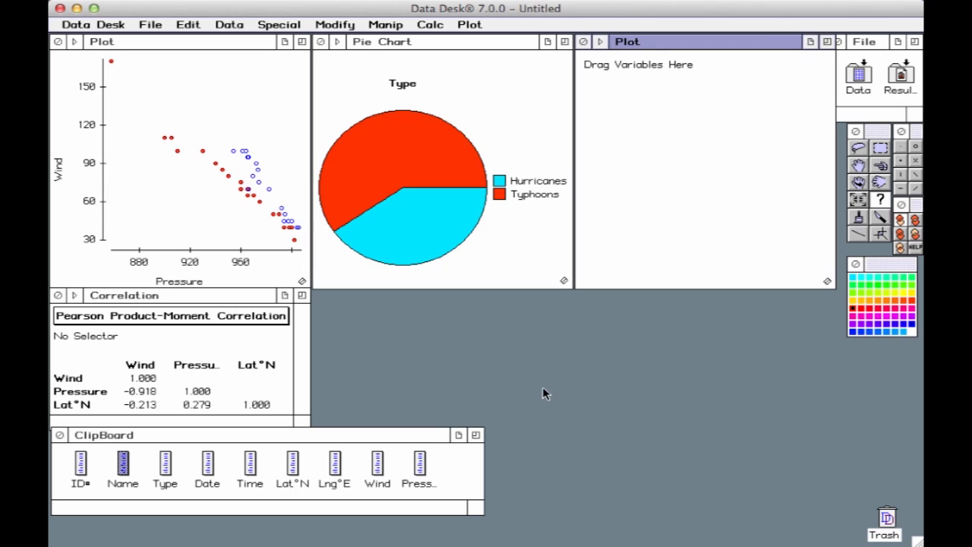
left_click_drag(271, 453, 678, 166)
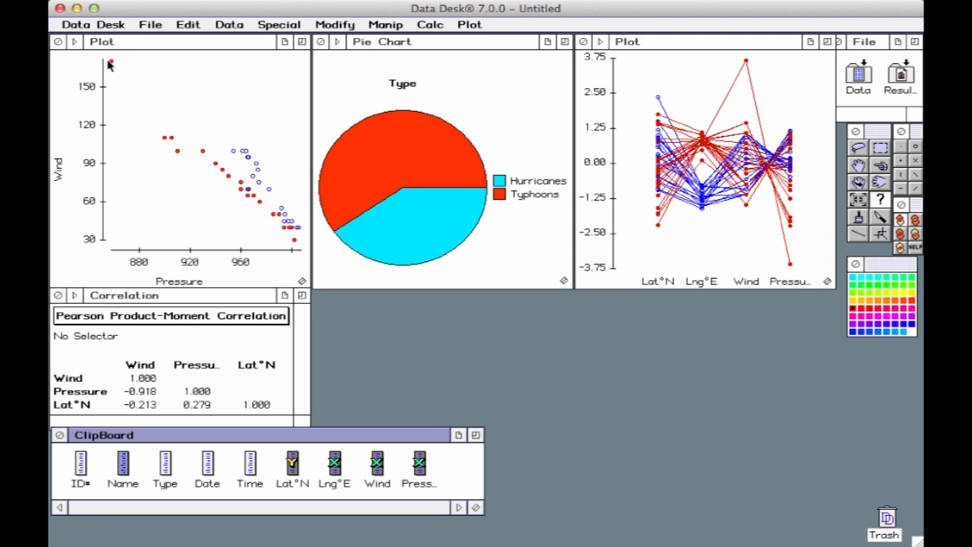
Run a Web Search Query on the storm with the highest Wind value in the parallel coordinate plot, then return to Data Desk
left_click(748, 60)
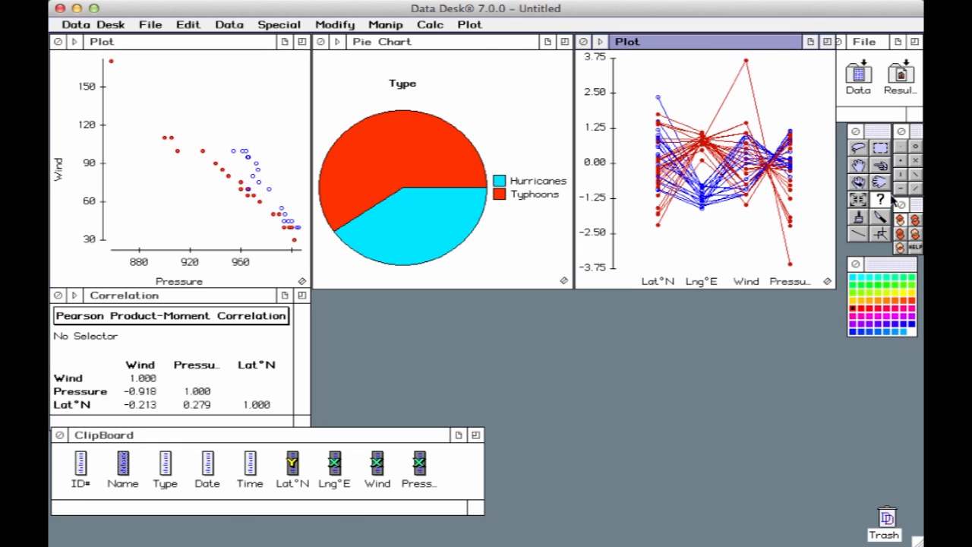
left_click(749, 59)
left_click(275, 26)
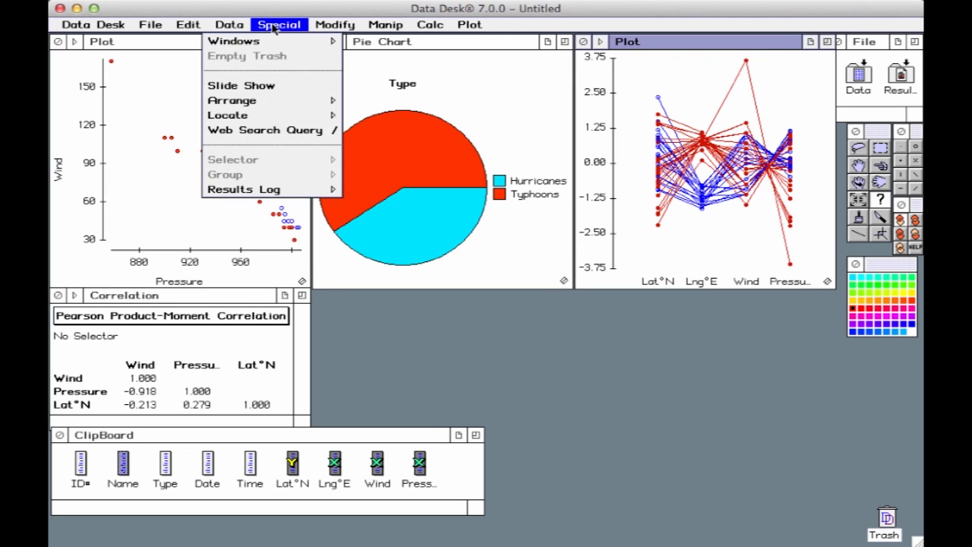
left_click(265, 131)
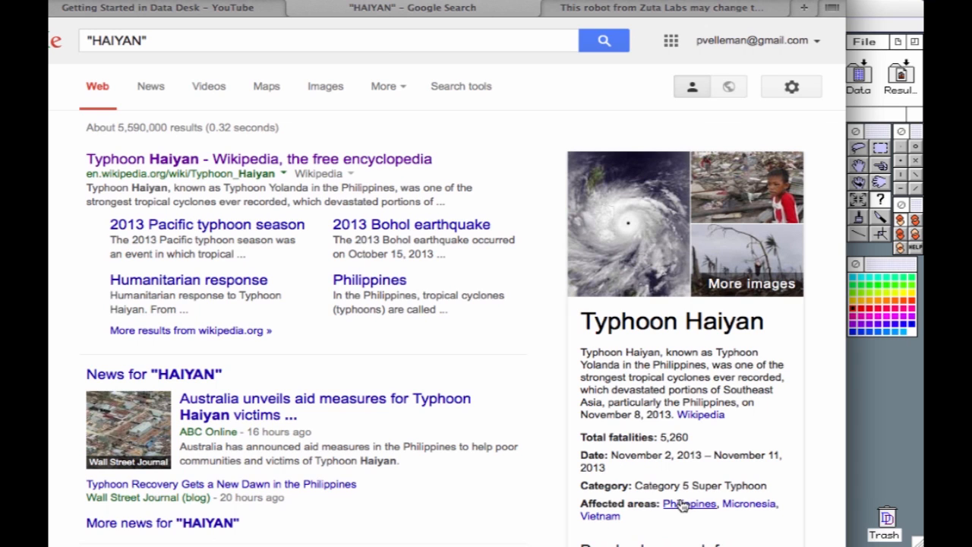
left_click(875, 431)
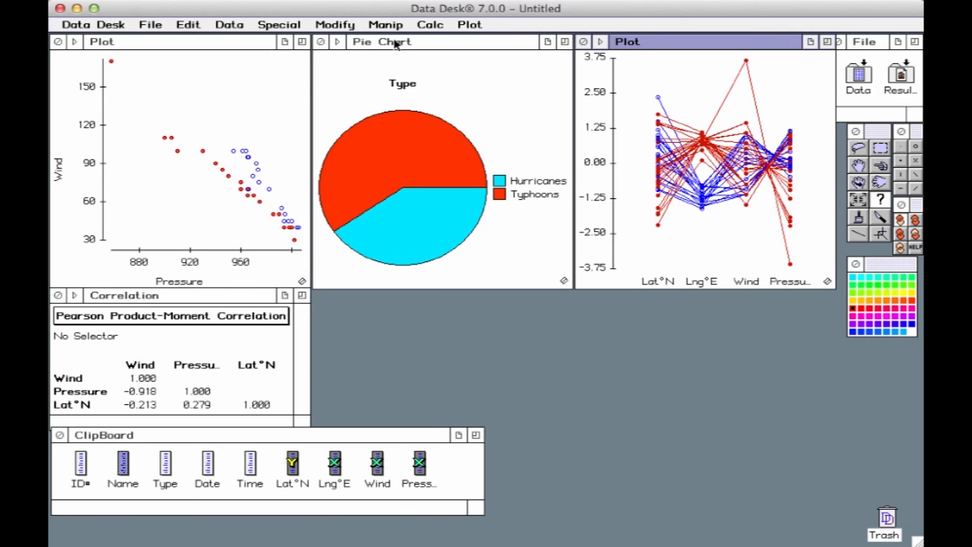
left_click(444, 484)
left_click(430, 25)
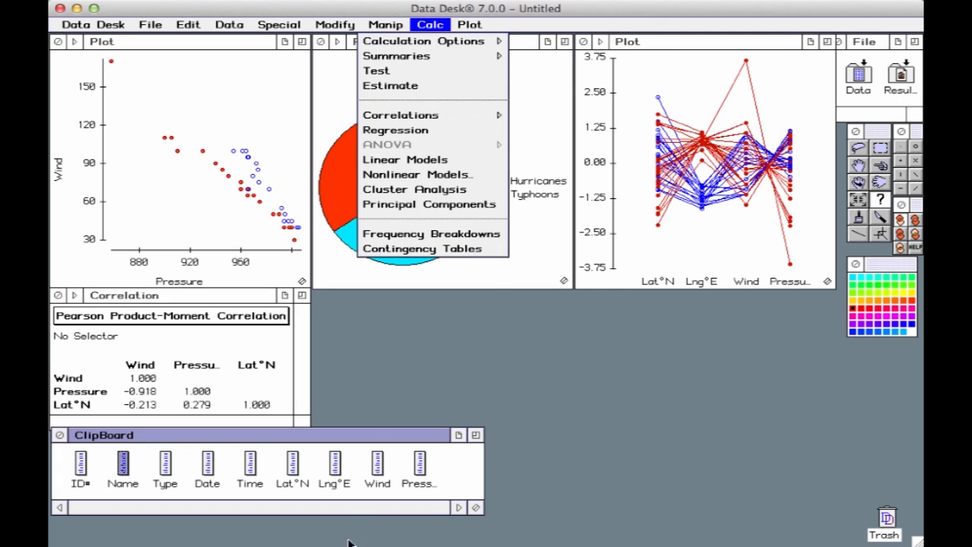
left_click(358, 463)
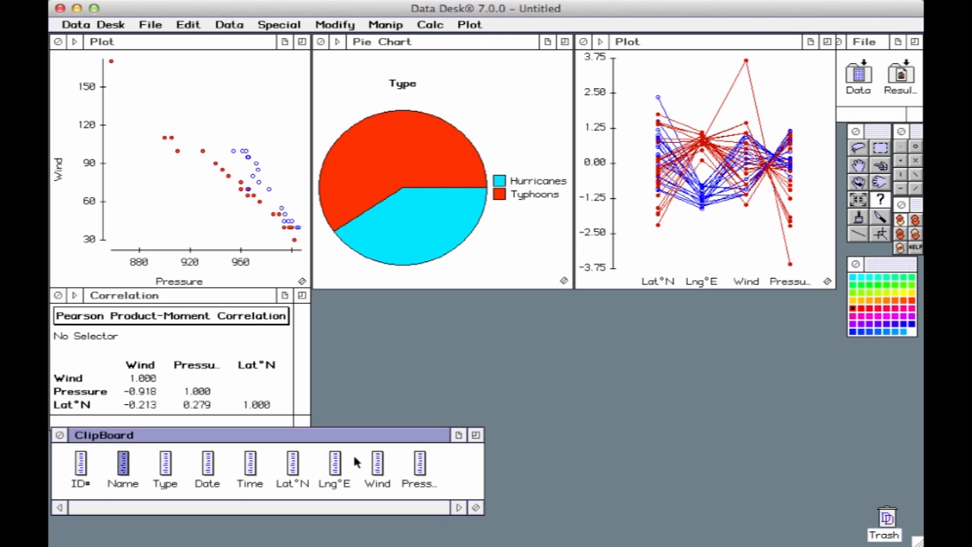